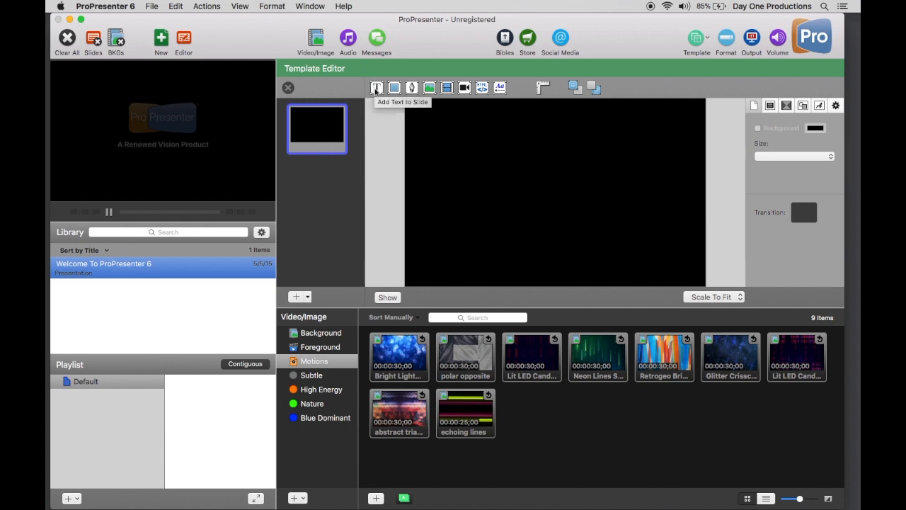
- Add a text box reading "Countdown" to the template slide and set its font to Impact
{"action": "left_click", "coordinate": [376, 88]}
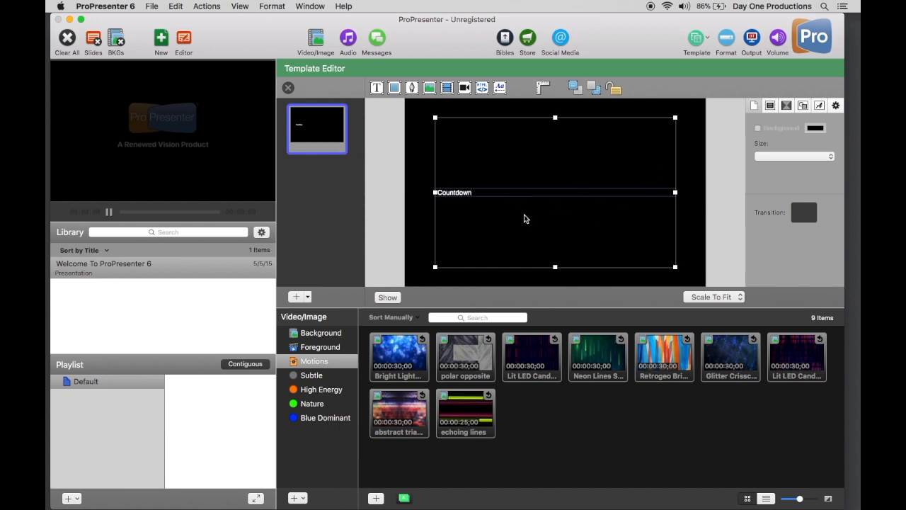
{"action": "left_click", "coordinate": [820, 106]}
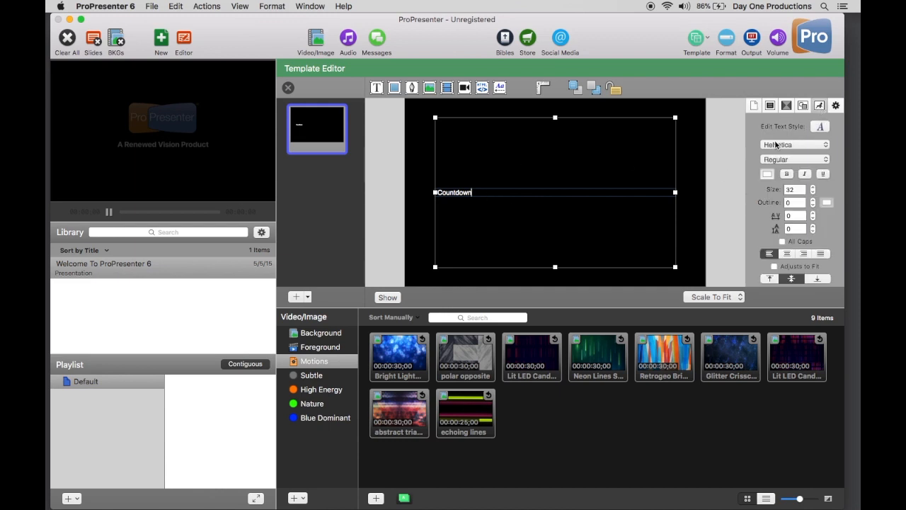
{"action": "left_click_drag", "start_coordinate": [479, 193], "coordinate": [424, 192]}
{"action": "key", "text": "super+c"}
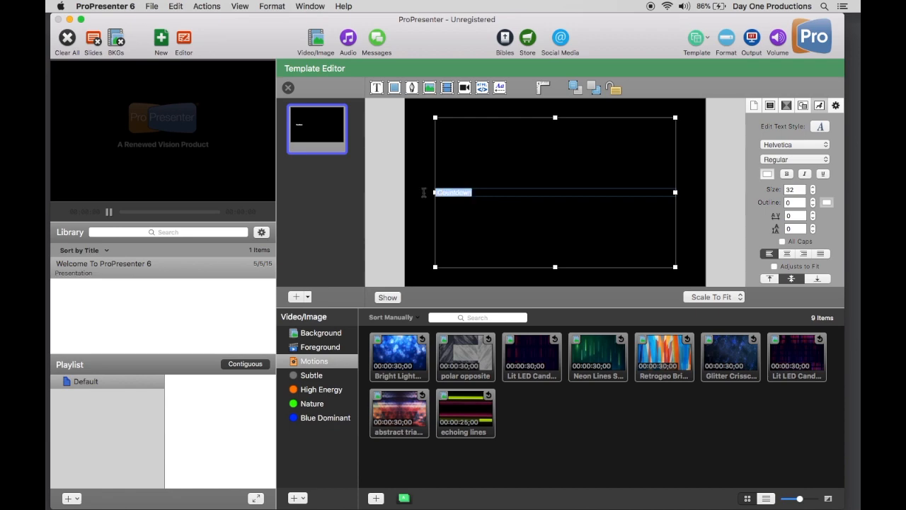
{"action": "left_click", "coordinate": [788, 146]}
{"action": "scroll", "coordinate": [769, 99], "scroll_direction": "up", "scroll_amount": 1}
{"action": "scroll", "coordinate": [768, 99], "scroll_direction": "up", "scroll_amount": 10}
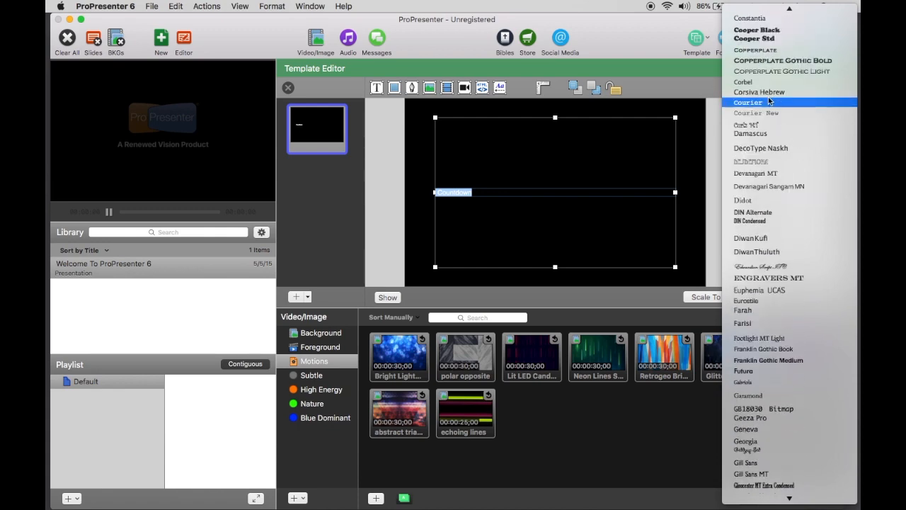
{"action": "scroll", "coordinate": [770, 101], "scroll_direction": "down", "scroll_amount": 5}
{"action": "scroll", "coordinate": [770, 100], "scroll_direction": "down", "scroll_amount": 8}
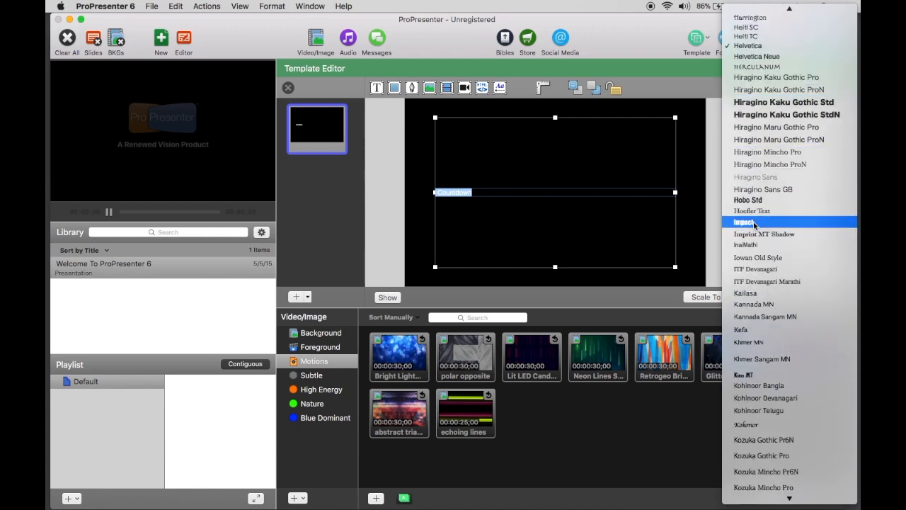
{"action": "left_click", "coordinate": [754, 221]}
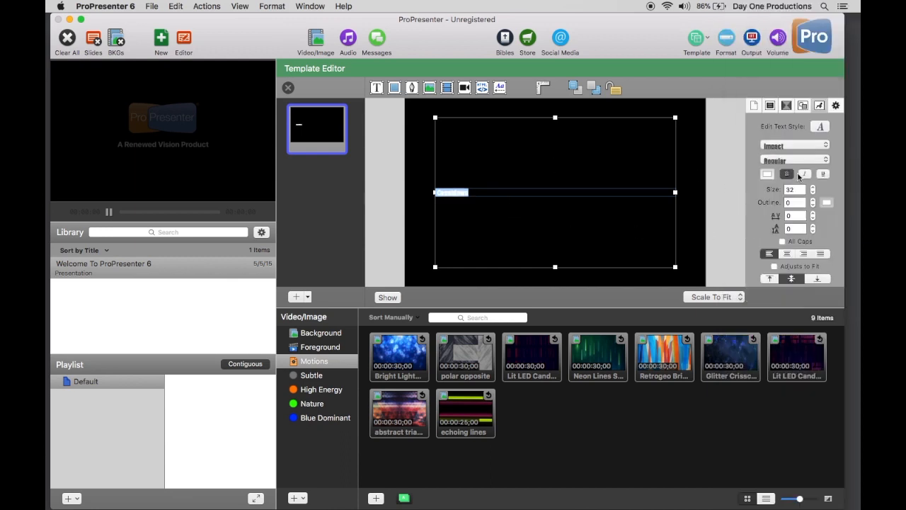
- Center the Countdown text horizontally and set its size to 100
{"action": "left_click", "coordinate": [786, 254]}
{"action": "left_click", "coordinate": [814, 188]}
{"action": "left_click", "coordinate": [813, 188]}
{"action": "left_click", "coordinate": [813, 187]}
{"action": "left_click", "coordinate": [814, 187]}
{"action": "left_click_drag", "start_coordinate": [799, 190], "coordinate": [778, 190]}
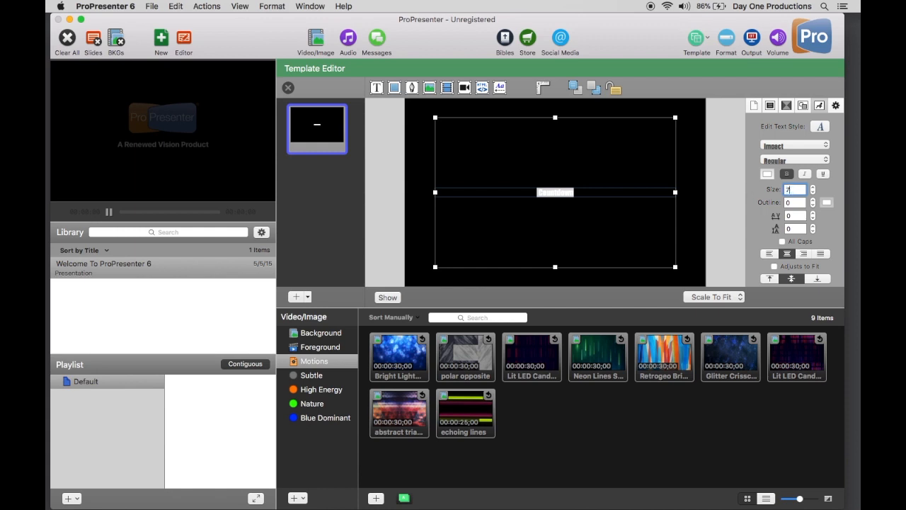
{"action": "key", "text": "Return"}
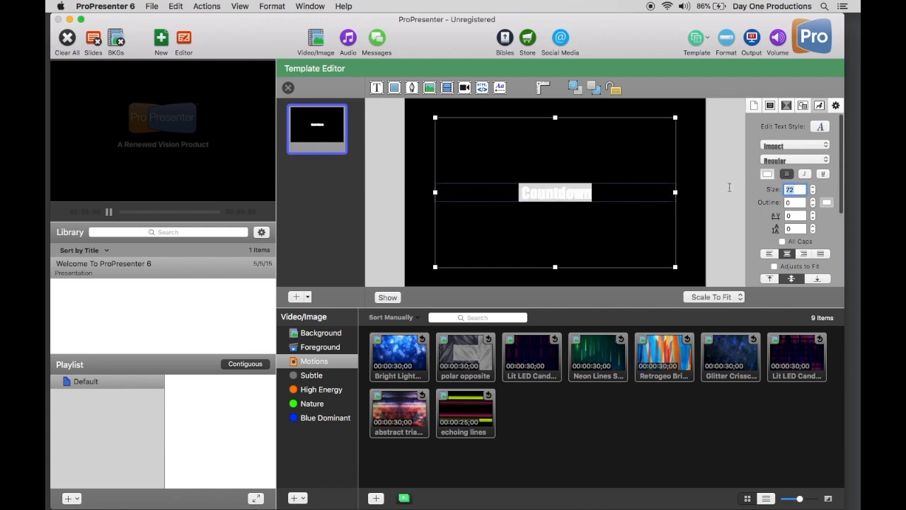
{"action": "key", "text": "Return"}
{"action": "left_click", "coordinate": [718, 237]}
{"action": "left_click", "coordinate": [572, 210]}
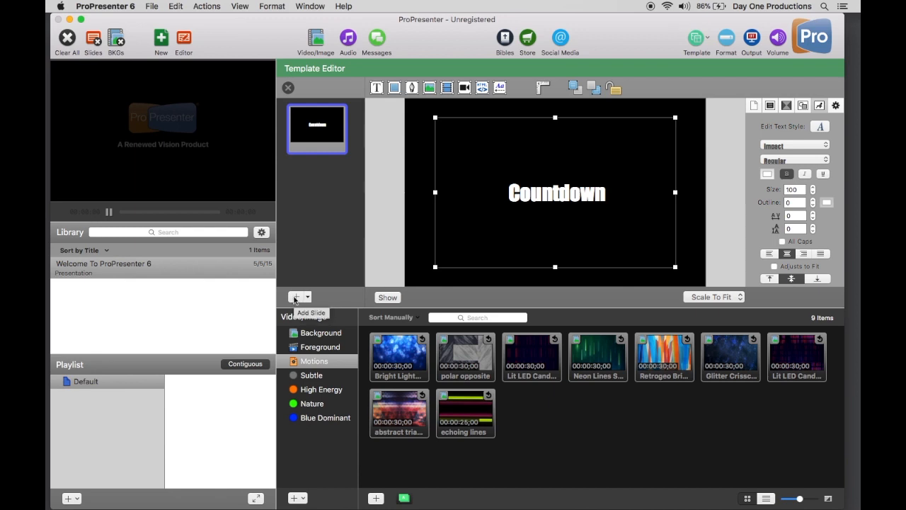
- Add a second template slide with the text "Countdown" in the Century Gothic font
{"action": "left_click", "coordinate": [295, 297]}
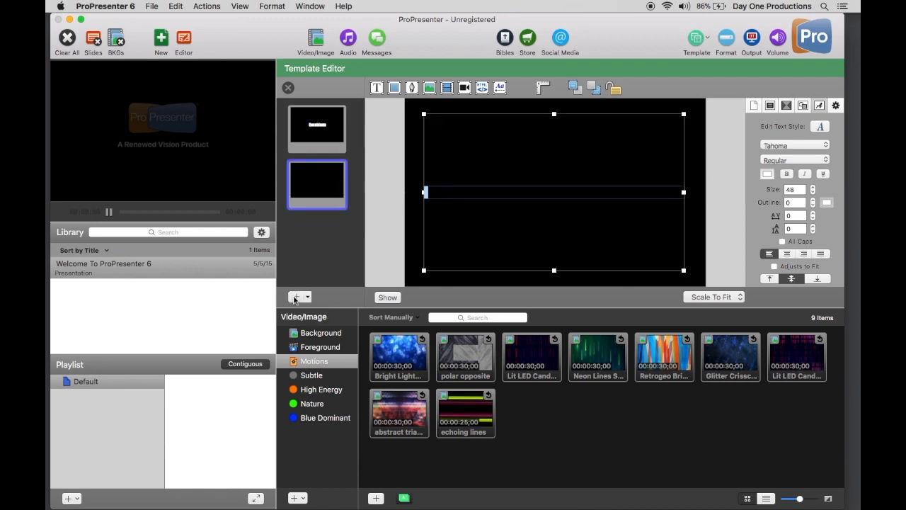
{"action": "key", "text": "super+v"}
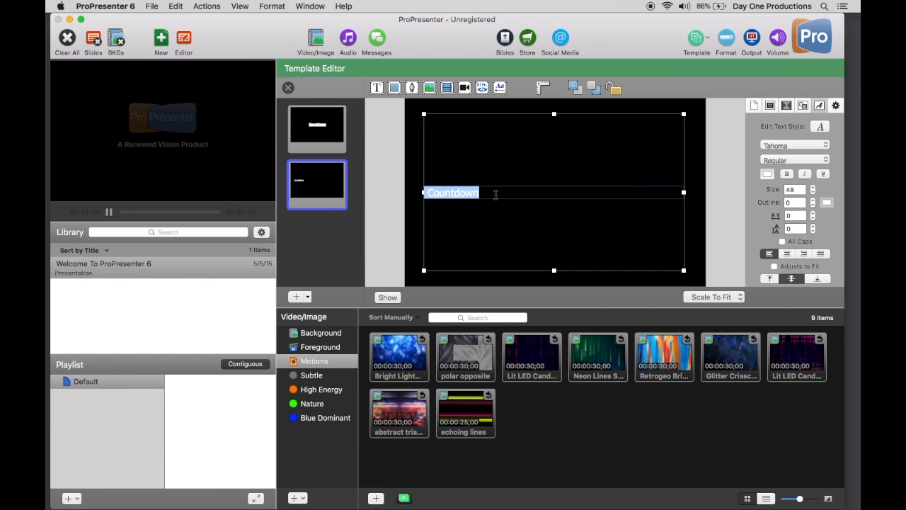
{"action": "left_click", "coordinate": [778, 146]}
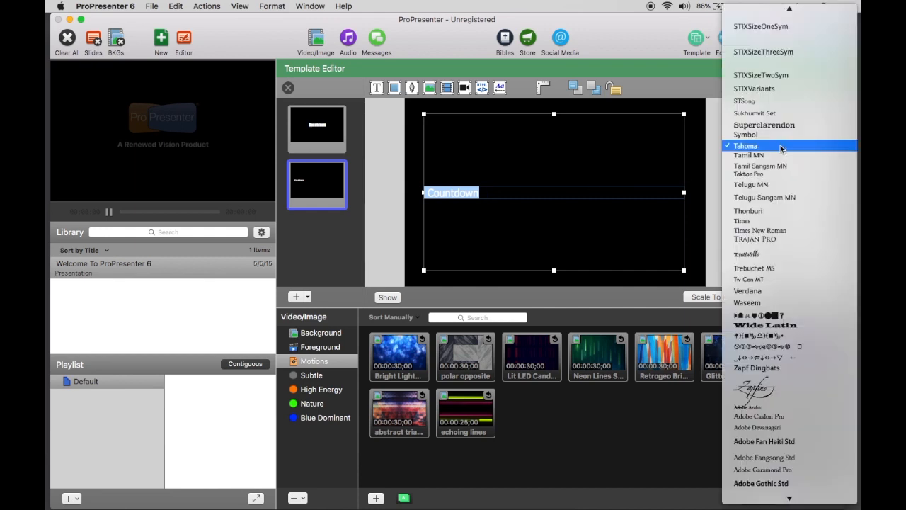
{"action": "scroll", "coordinate": [786, 354], "scroll_direction": "down", "scroll_amount": 5}
{"action": "scroll", "coordinate": [786, 354], "scroll_direction": "up", "scroll_amount": 10}
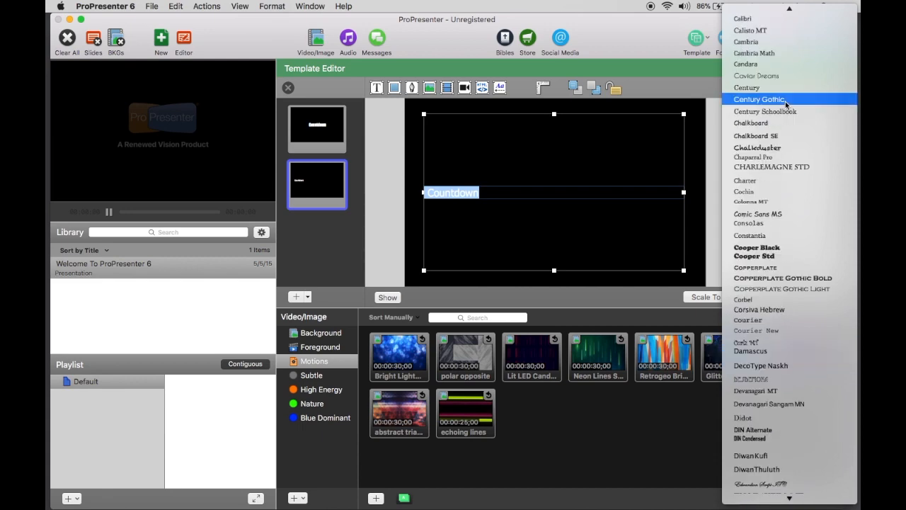
{"action": "left_click", "coordinate": [786, 102]}
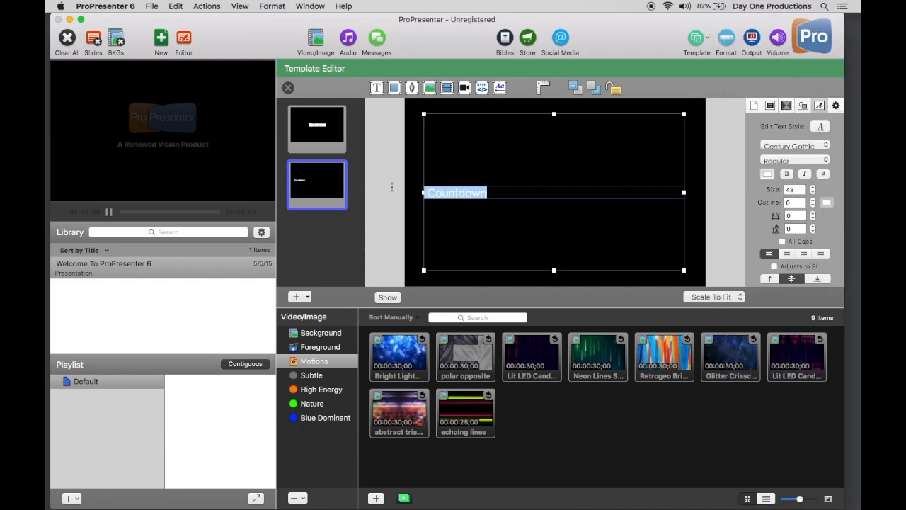
- Center the second slide's text horizontally, set its size to 200, and compare it with the first slide
{"action": "left_click", "coordinate": [787, 253]}
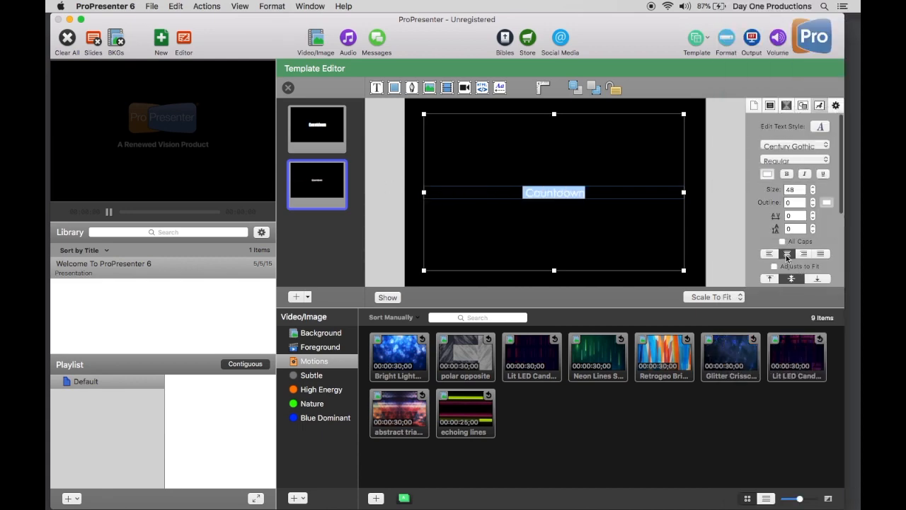
{"action": "double_click", "coordinate": [793, 189]}
{"action": "type", "text": "200"}
{"action": "key", "text": "Return"}
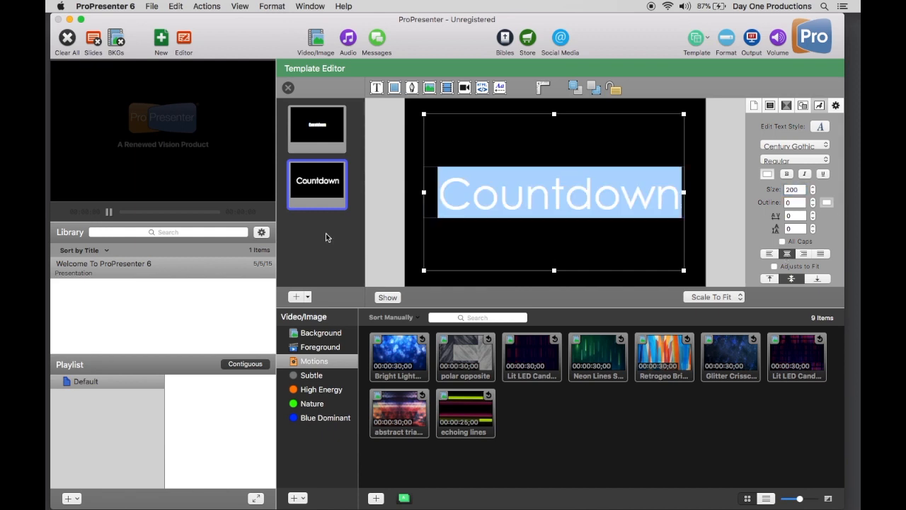
{"action": "left_click", "coordinate": [327, 135]}
{"action": "left_click", "coordinate": [325, 191]}
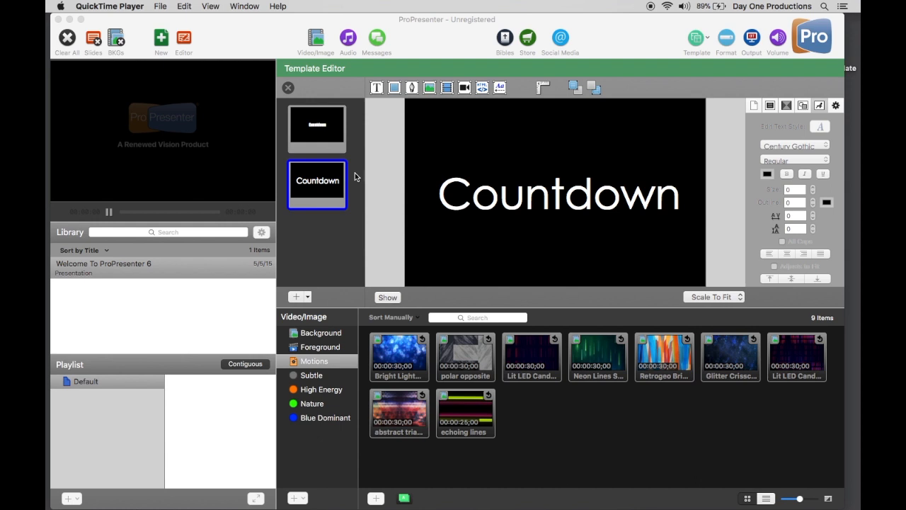
- Add a third template slide with the text "Countdown" aligned to the right and bottom of its text box
{"action": "left_click", "coordinate": [298, 297]}
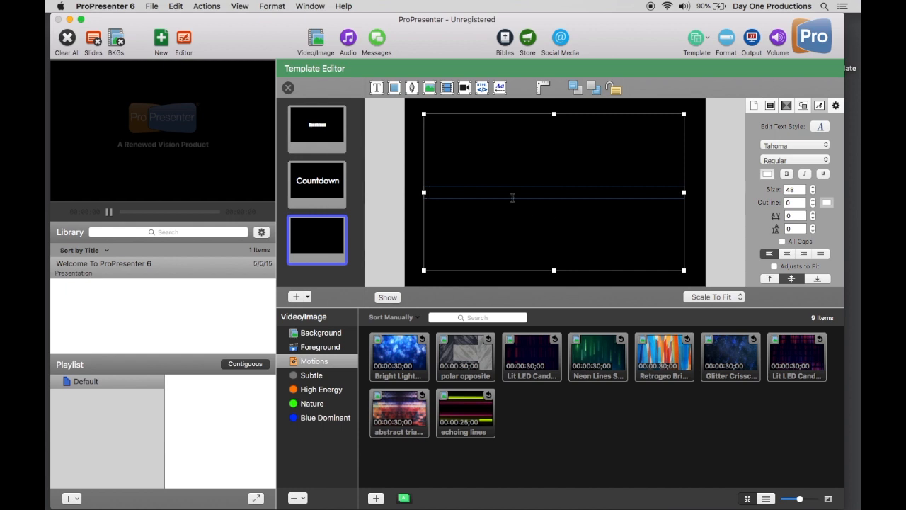
{"action": "key", "text": "super+v"}
{"action": "key", "text": "super+a"}
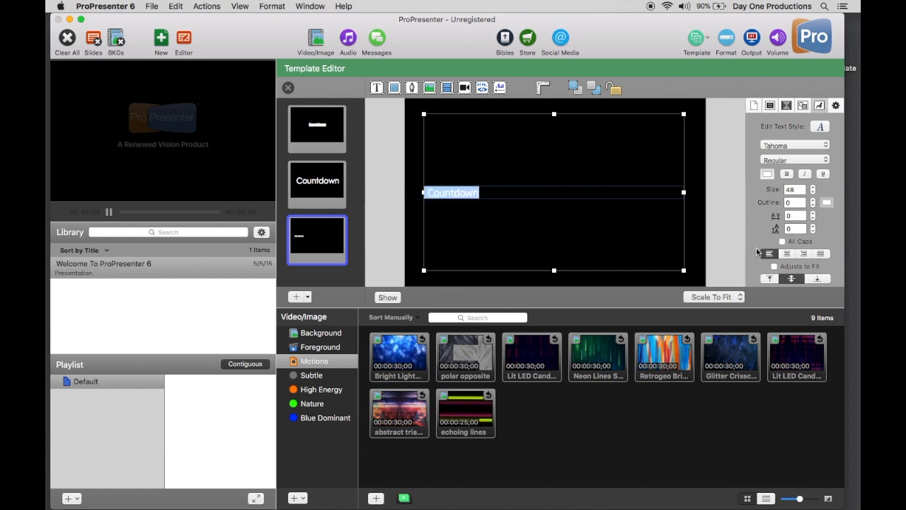
{"action": "left_click", "coordinate": [805, 254]}
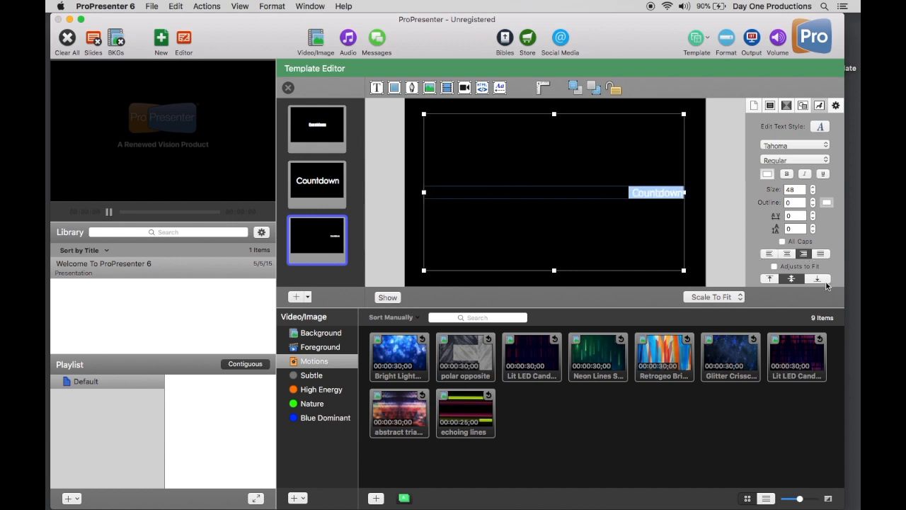
{"action": "scroll", "coordinate": [791, 274], "scroll_direction": "down", "scroll_amount": 3}
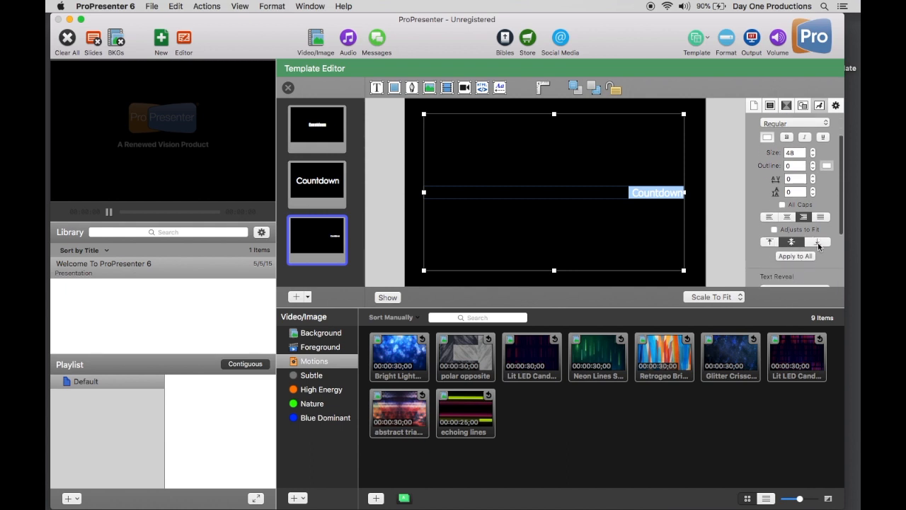
{"action": "left_click", "coordinate": [819, 243]}
{"action": "left_click", "coordinate": [637, 269]}
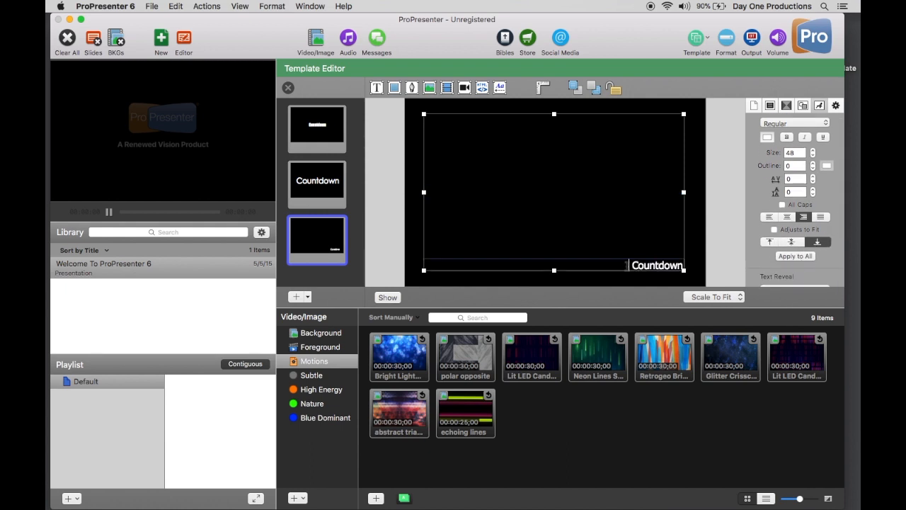
{"action": "left_click_drag", "start_coordinate": [626, 265], "coordinate": [671, 266]}
{"action": "left_click", "coordinate": [678, 255]}
- Add a fourth template slide with the text "Countdown" aligned to the top left of its box in a different font
{"action": "left_click", "coordinate": [298, 297]}
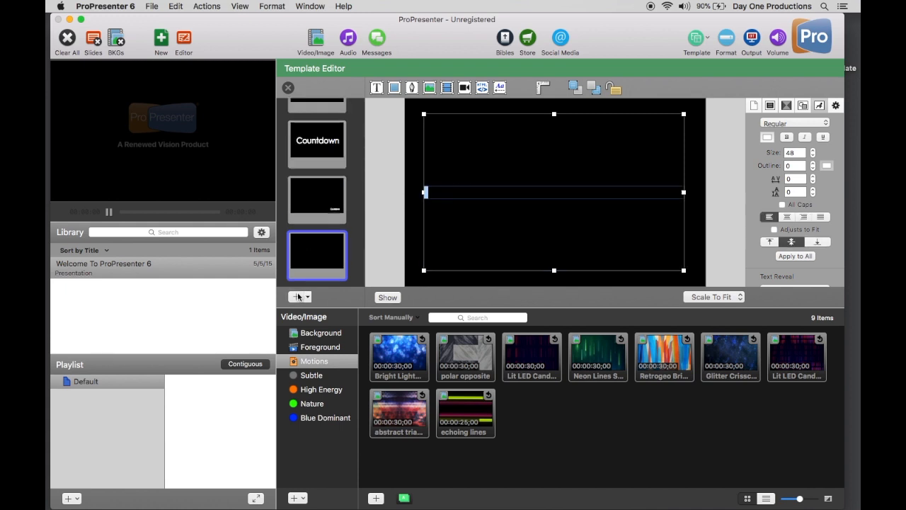
{"action": "left_click", "coordinate": [322, 256]}
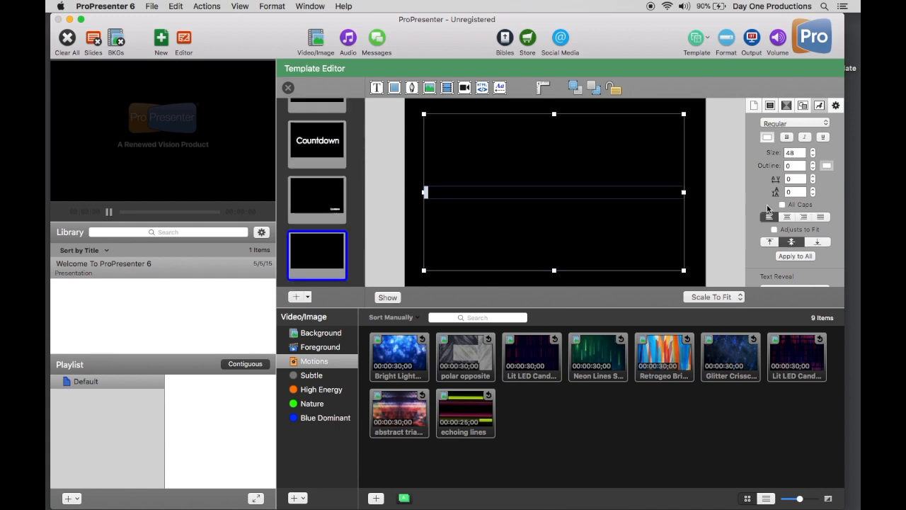
{"action": "left_click", "coordinate": [771, 242]}
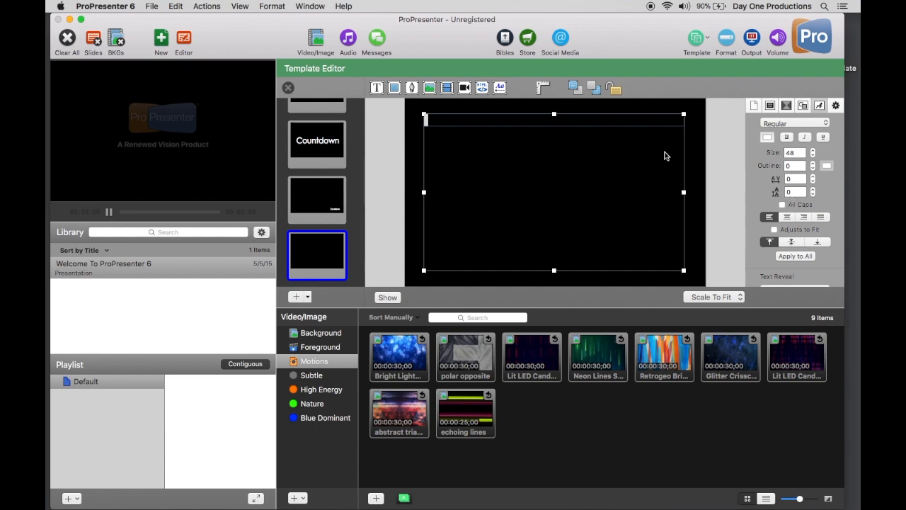
{"action": "scroll", "coordinate": [795, 142], "scroll_direction": "up", "scroll_amount": 3}
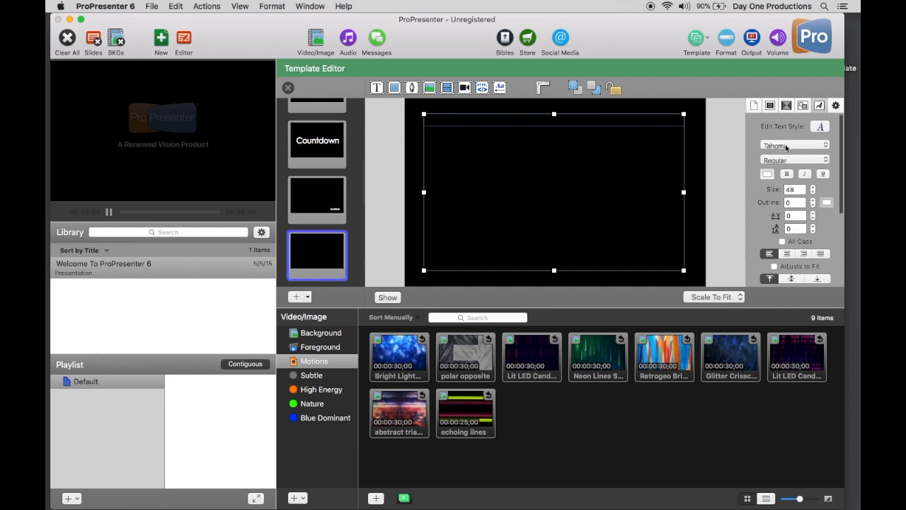
{"action": "left_click", "coordinate": [786, 146]}
{"action": "scroll", "coordinate": [786, 163], "scroll_direction": "up", "scroll_amount": 15}
{"action": "scroll", "coordinate": [784, 191], "scroll_direction": "up", "scroll_amount": 10}
{"action": "left_click", "coordinate": [768, 112]}
{"action": "type", "text": "Countdown"}
- Add a fifth template slide with the text "Countdown" aligned to the right and top of its text box
{"action": "left_click", "coordinate": [296, 297]}
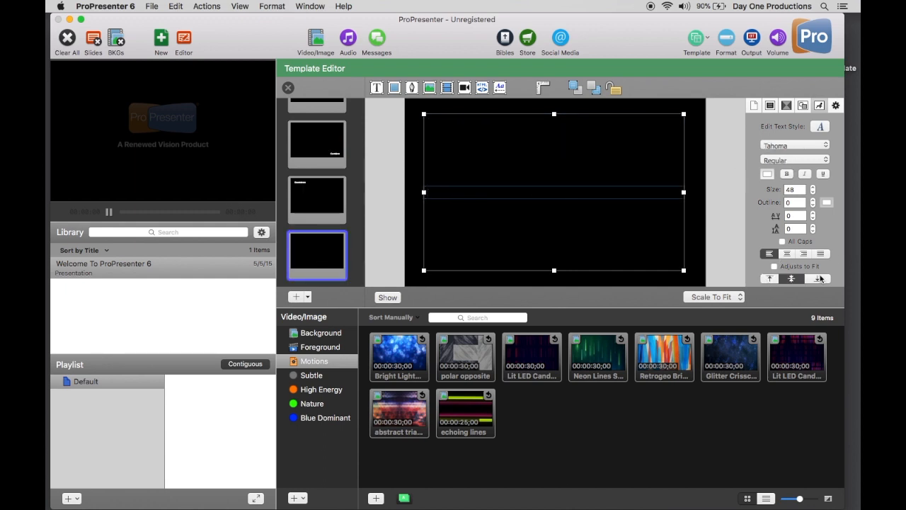
{"action": "left_click", "coordinate": [804, 253]}
{"action": "left_click", "coordinate": [770, 278]}
{"action": "type", "text": "Countdown"}
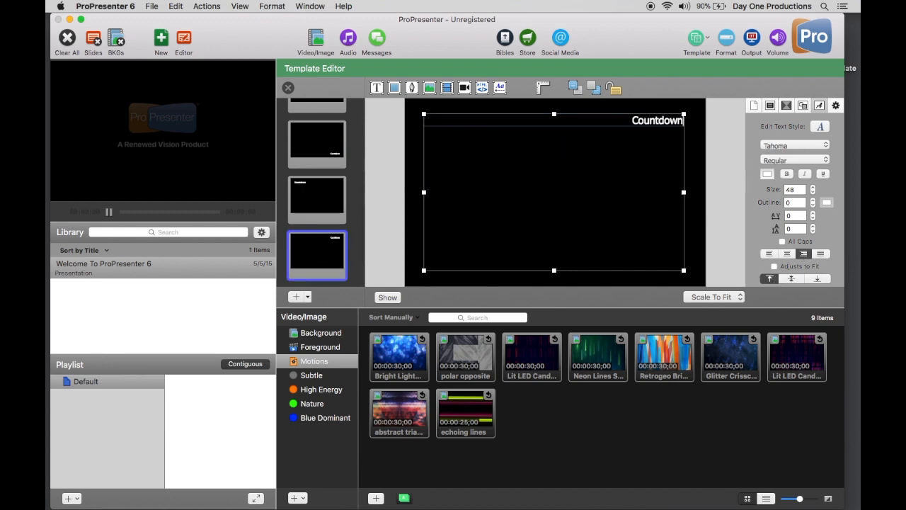
- Review the finished Countdown template slides and close the template editor
{"action": "left_click", "coordinate": [436, 201]}
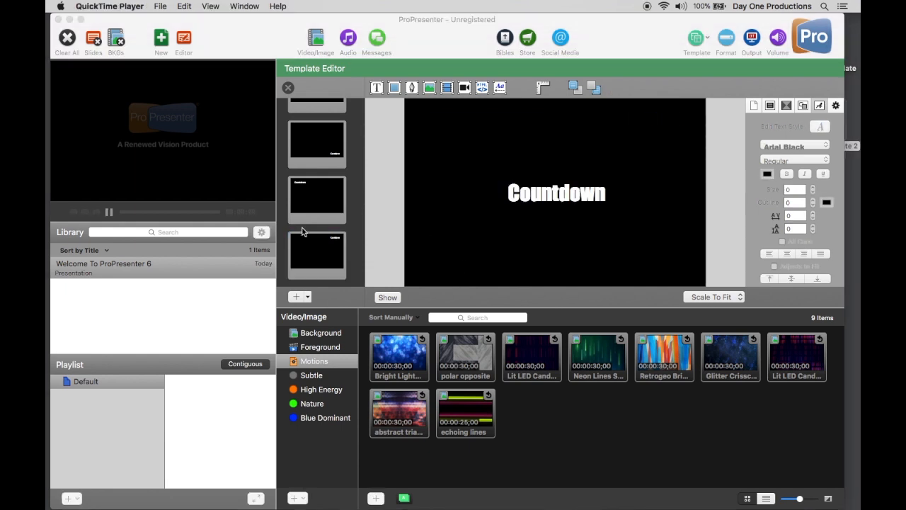
{"action": "scroll", "coordinate": [318, 246], "scroll_direction": "up", "scroll_amount": 2}
{"action": "scroll", "coordinate": [318, 245], "scroll_direction": "down", "scroll_amount": 2}
{"action": "left_click", "coordinate": [288, 88]}
{"action": "left_click", "coordinate": [287, 88]}
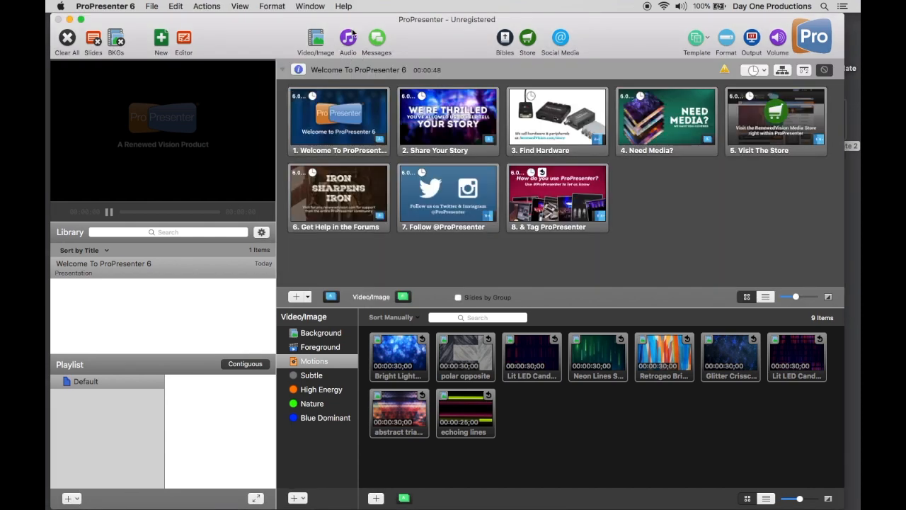
- Play the blue Bright Light motion background and show the Countdown message over it
{"action": "left_click", "coordinate": [394, 367]}
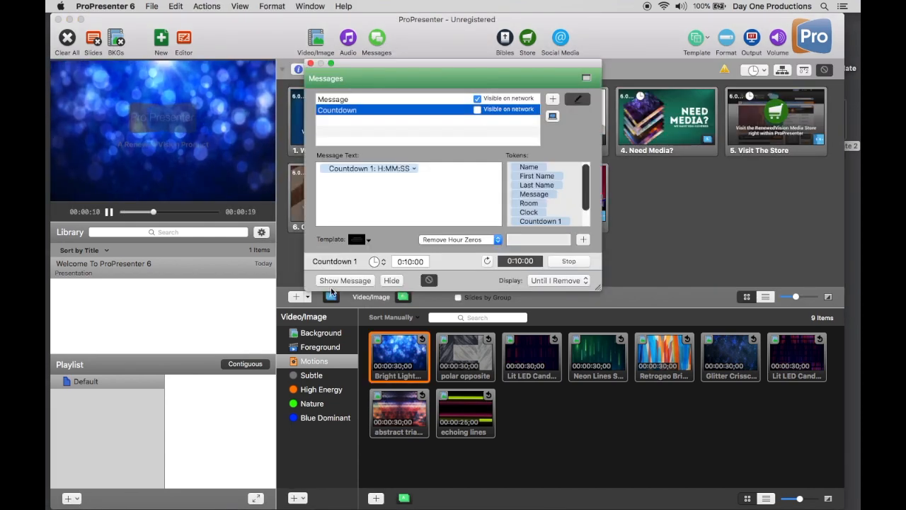
{"action": "left_click", "coordinate": [346, 281]}
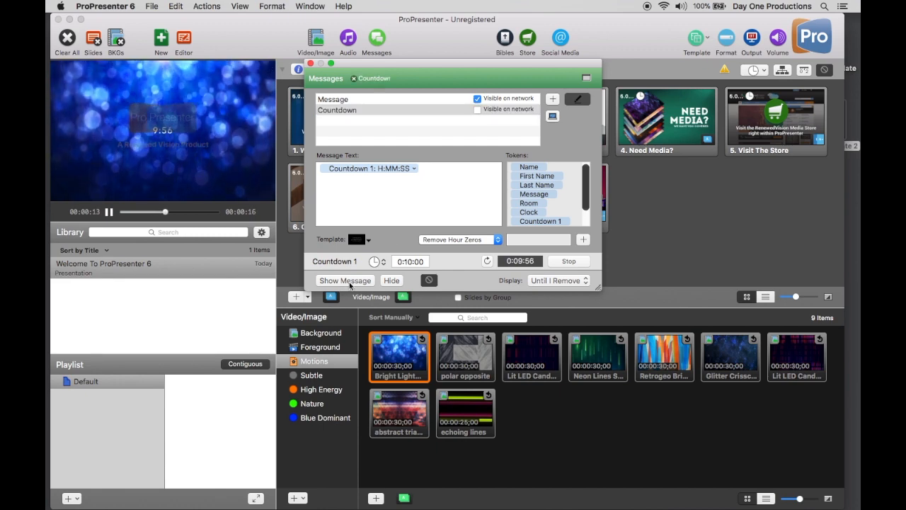
- Apply Template 1 from the Countdown template group to the Countdown message
{"action": "left_click", "coordinate": [363, 241]}
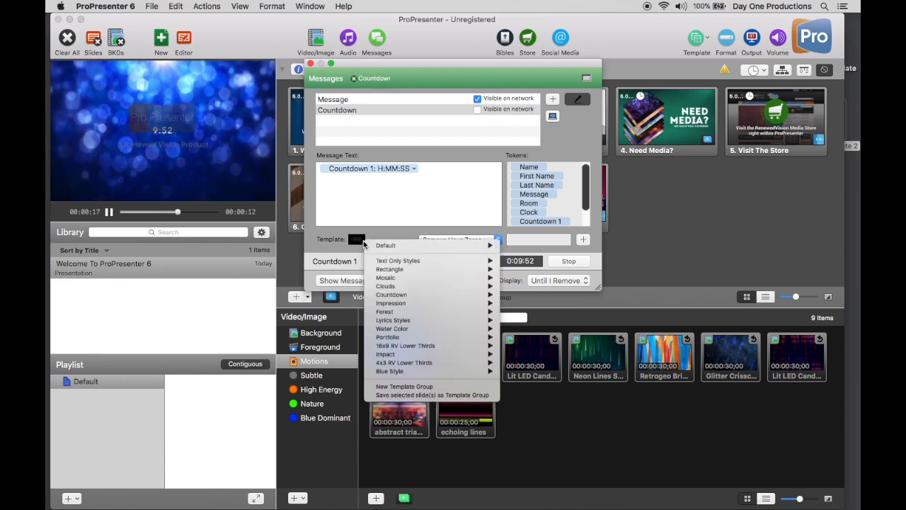
{"action": "mouse_move", "coordinate": [386, 295]}
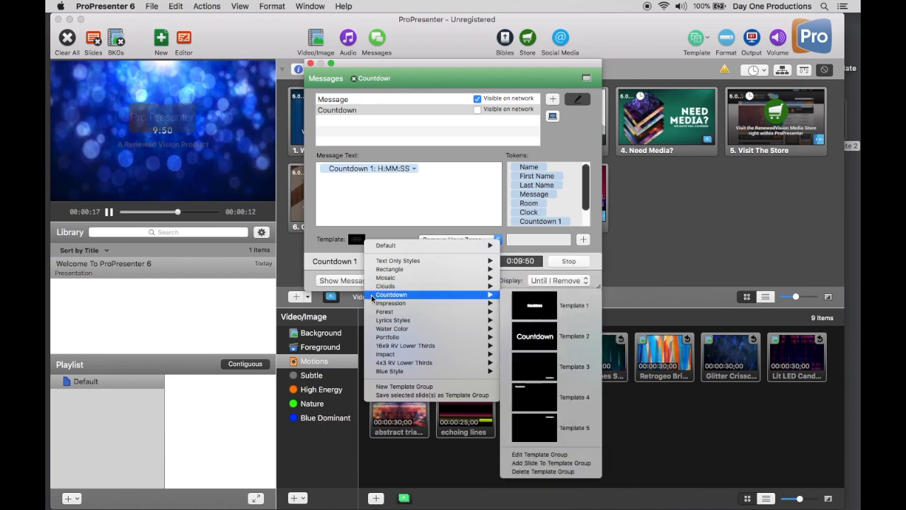
{"action": "left_click", "coordinate": [538, 314]}
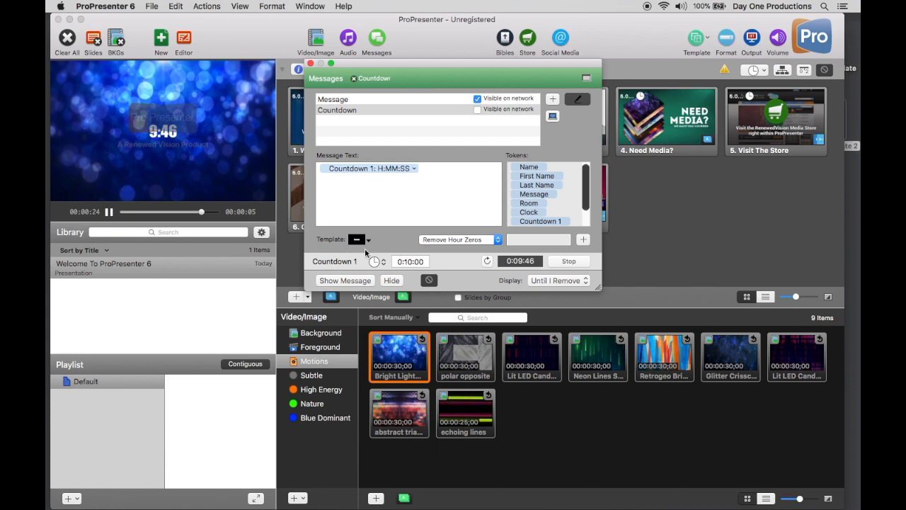
- Apply Template 2 from the Countdown template group to the Countdown message, show it, and close the Messages window
{"action": "left_click", "coordinate": [366, 242]}
{"action": "mouse_move", "coordinate": [397, 294]}
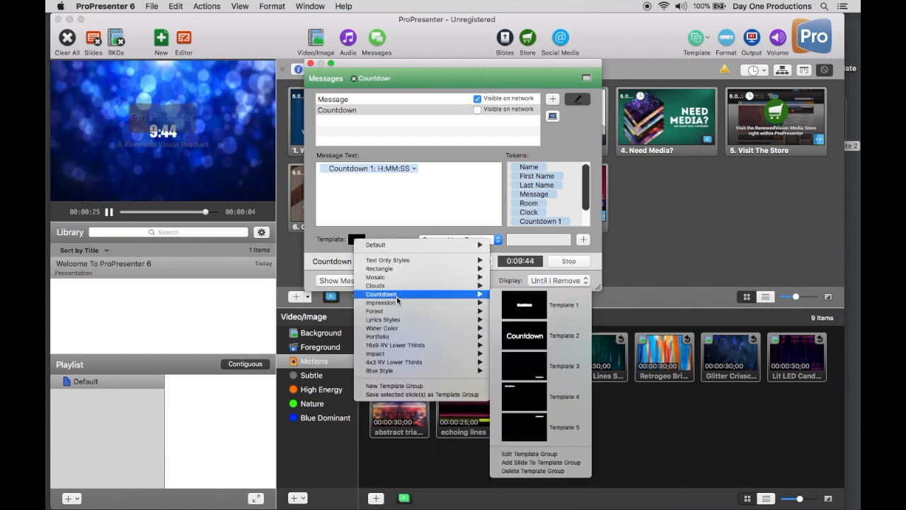
{"action": "left_click", "coordinate": [524, 330]}
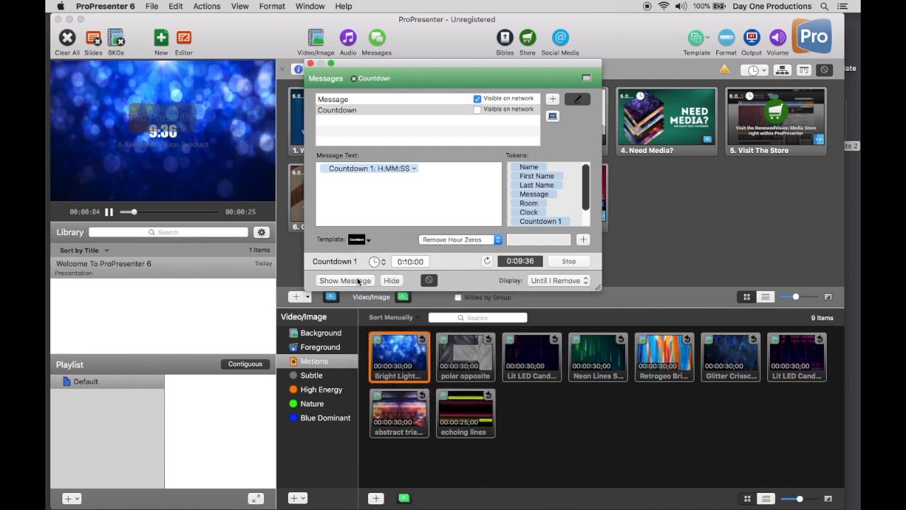
{"action": "left_click", "coordinate": [358, 281]}
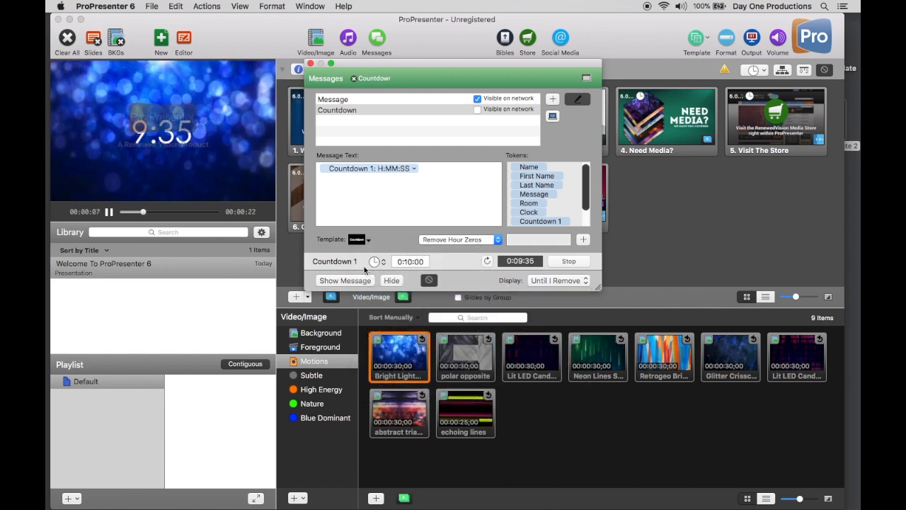
{"action": "left_click", "coordinate": [359, 239]}
{"action": "mouse_move", "coordinate": [408, 298]}
{"action": "left_click", "coordinate": [311, 65]}
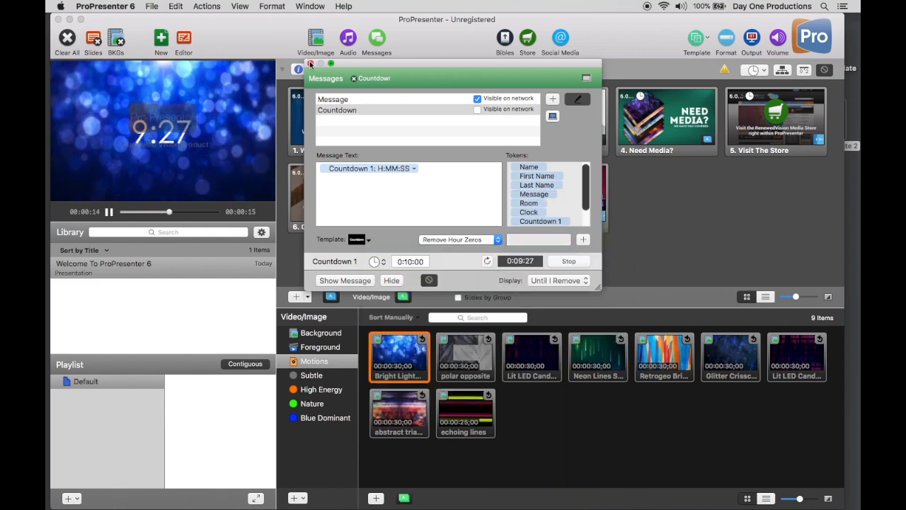
{"action": "left_click", "coordinate": [311, 64]}
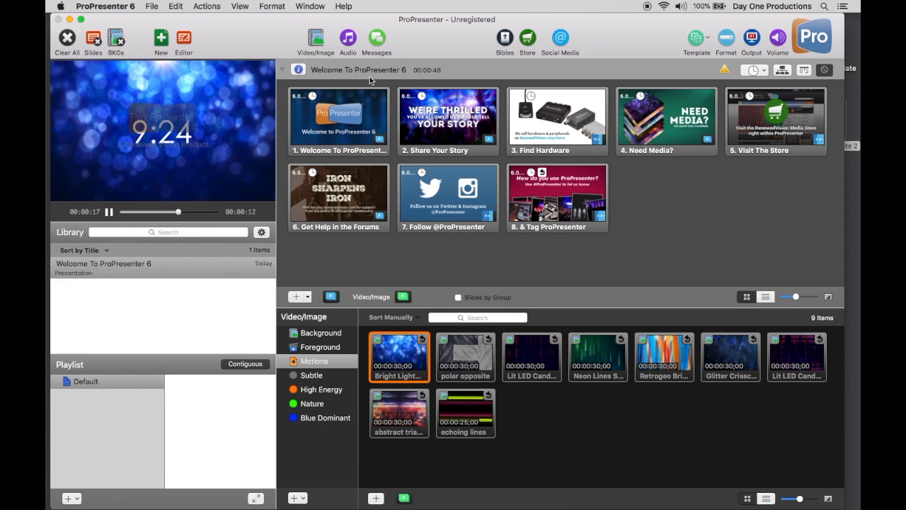
- Clear all output and start the Welcome To ProPresenter 6 presentation from its first slide
{"action": "left_click", "coordinate": [68, 38]}
{"action": "left_click", "coordinate": [322, 155]}
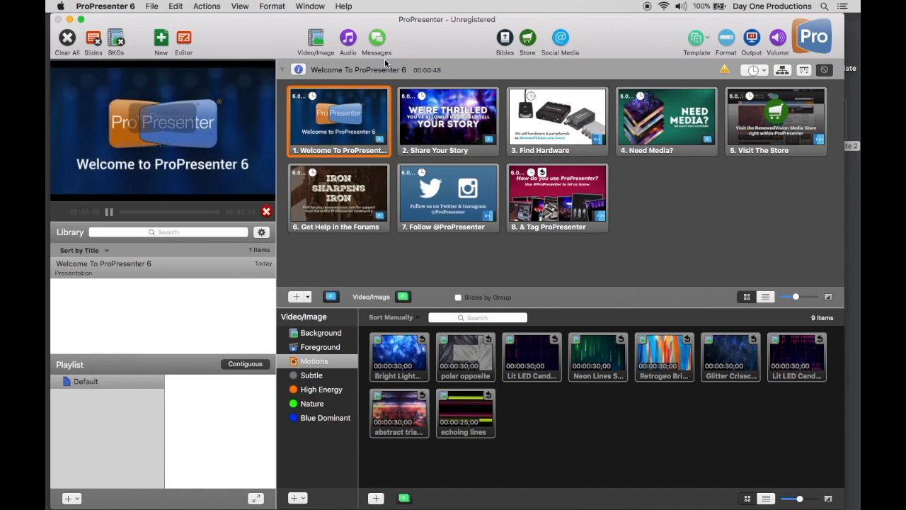
{"action": "key", "text": "Right"}
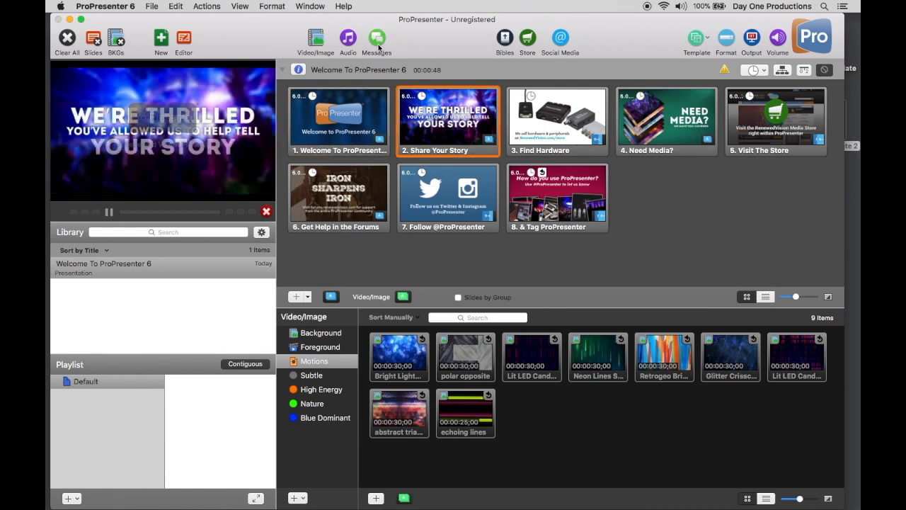
- Apply Template 3 from the Countdown template group to the Countdown message and show it over the running presentation slides
{"action": "left_click", "coordinate": [378, 47]}
{"action": "left_click", "coordinate": [359, 240]}
{"action": "mouse_move", "coordinate": [381, 291]}
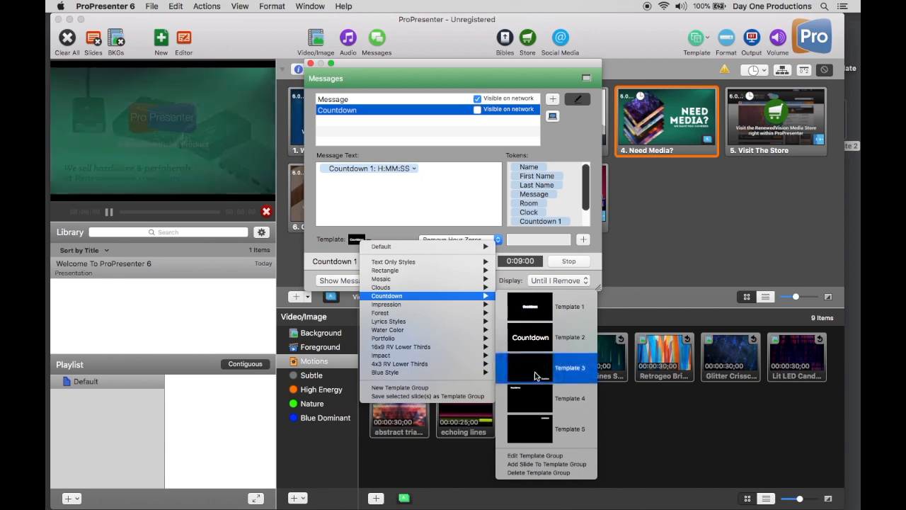
{"action": "left_click", "coordinate": [536, 376]}
{"action": "left_click", "coordinate": [345, 280]}
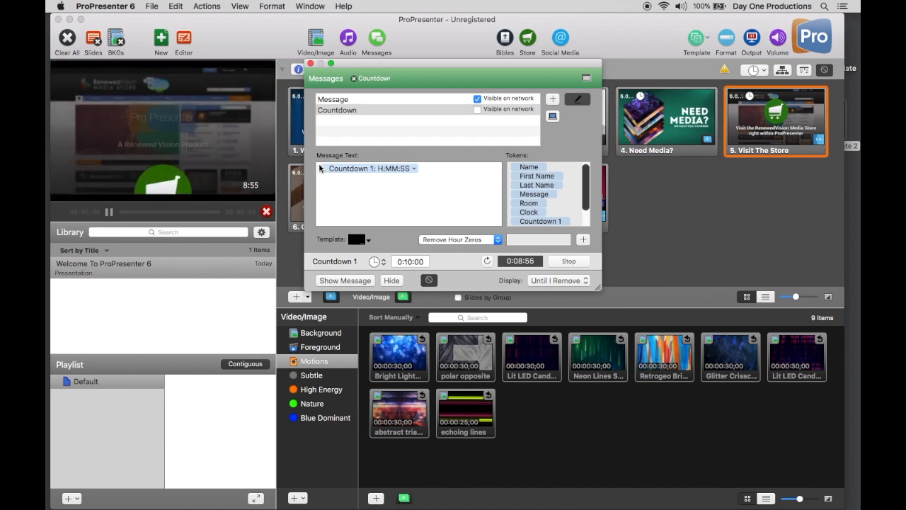
- Switch the Countdown message to Template 4 from the Countdown template group and show it over the slides
{"action": "left_click", "coordinate": [358, 239]}
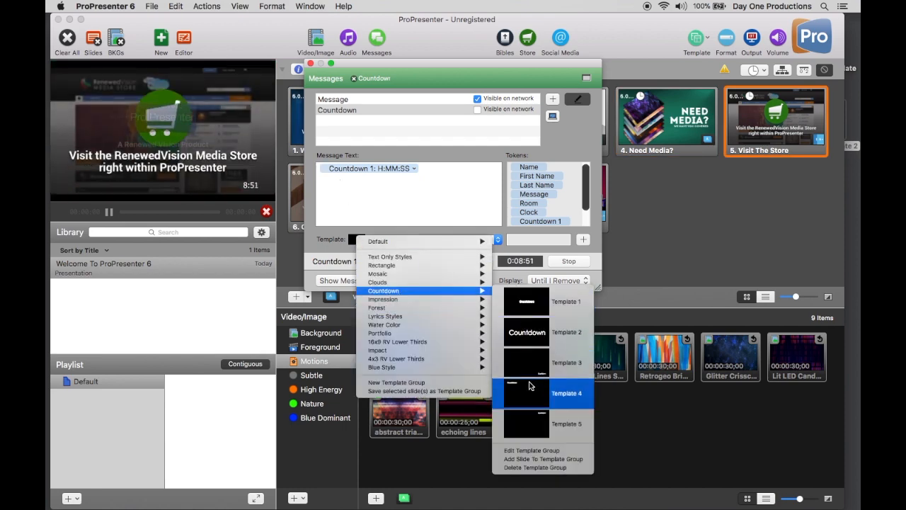
{"action": "left_click", "coordinate": [498, 383]}
{"action": "left_click", "coordinate": [338, 282]}
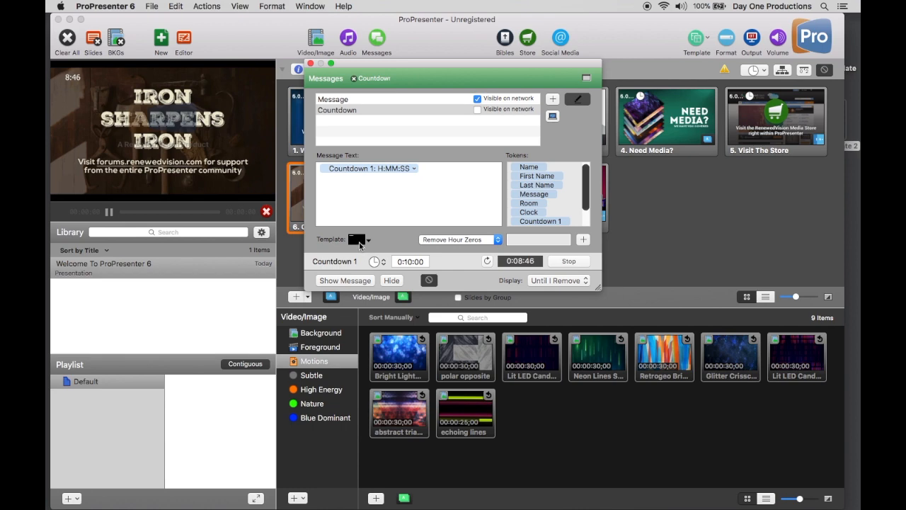
- Switch the Countdown message back to Template 3 from the Countdown template group and show it again
{"action": "left_click", "coordinate": [319, 171]}
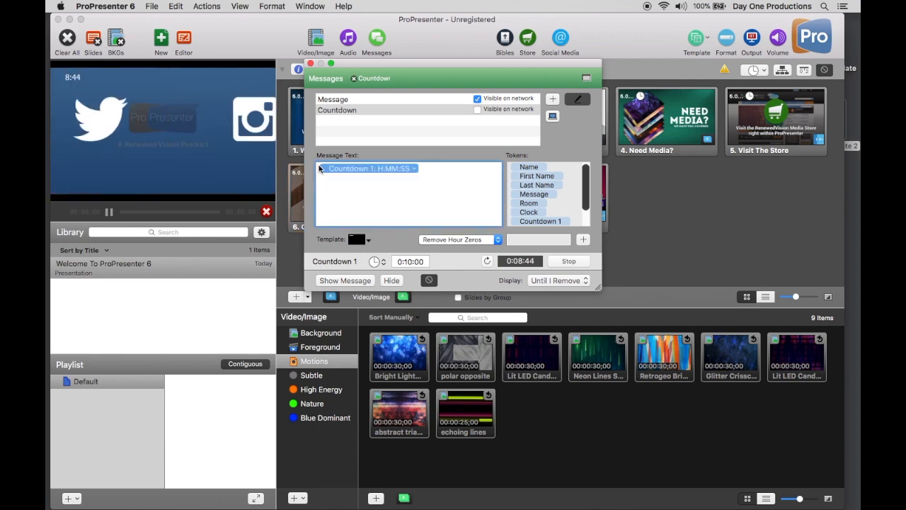
{"action": "key", "text": "Left"}
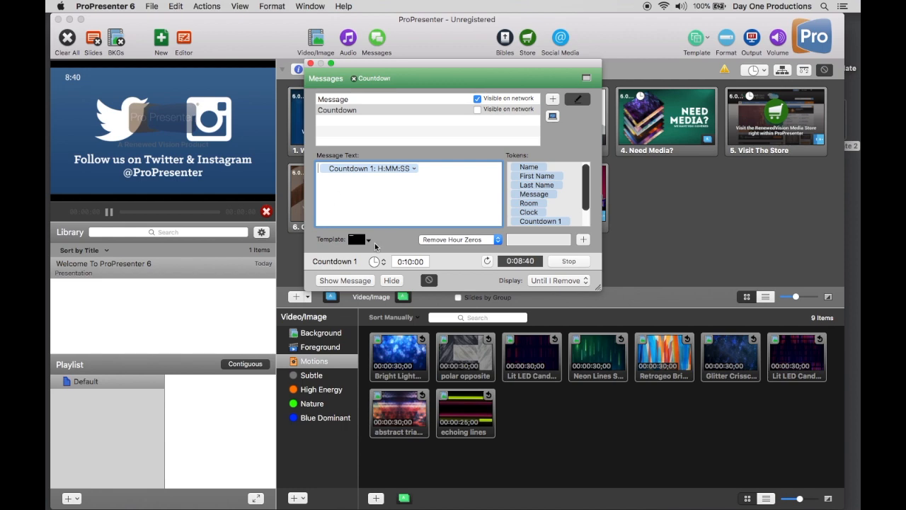
{"action": "left_click", "coordinate": [360, 241]}
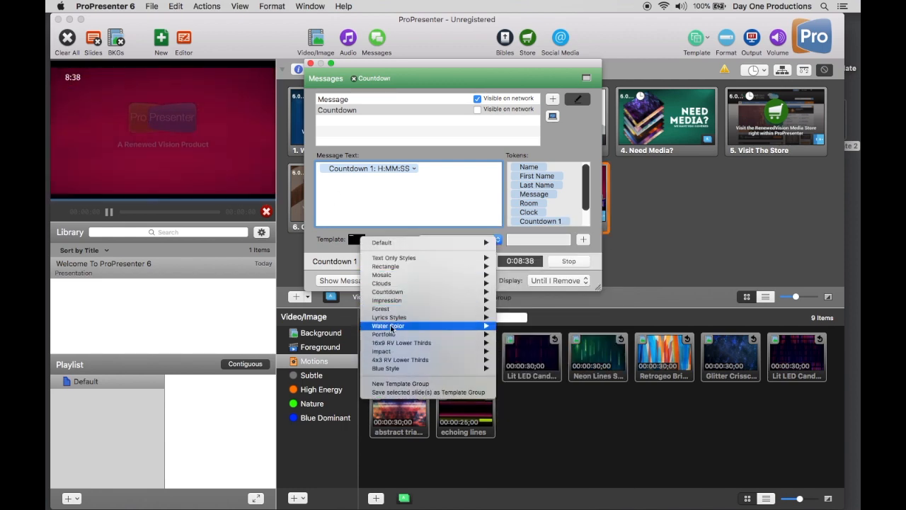
{"action": "mouse_move", "coordinate": [397, 291]}
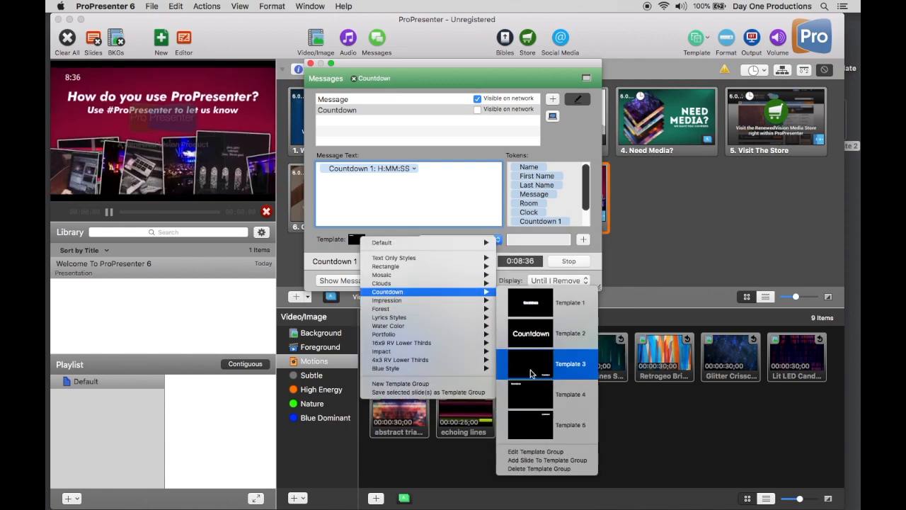
{"action": "left_click", "coordinate": [528, 407]}
{"action": "left_click", "coordinate": [343, 281]}
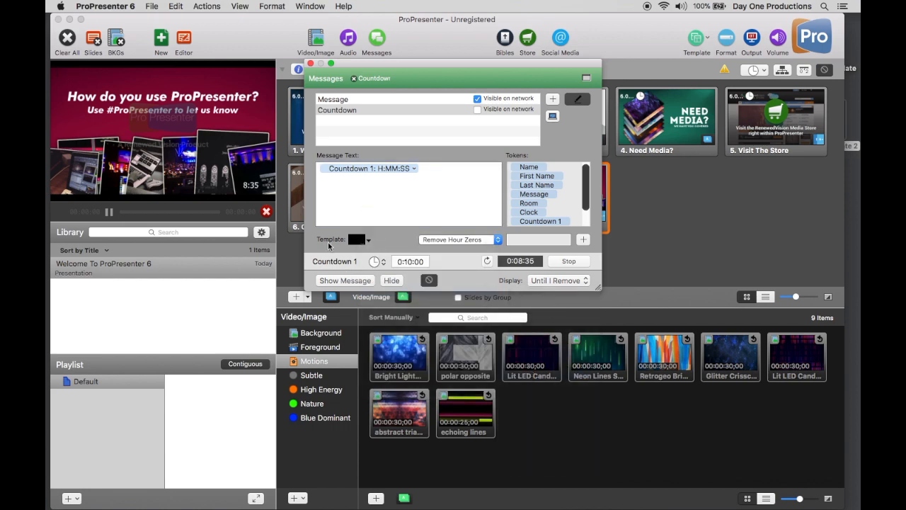
- Insert "Bienvenido el servicio dara inicio en:" before the countdown token in the message text and show the updated message
{"action": "left_click", "coordinate": [320, 168]}
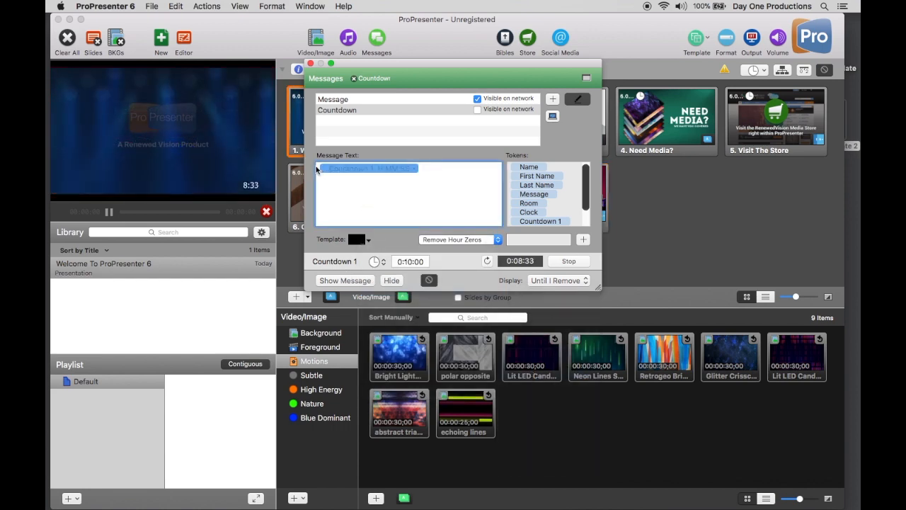
{"action": "type", "text": "Bienvenido "}
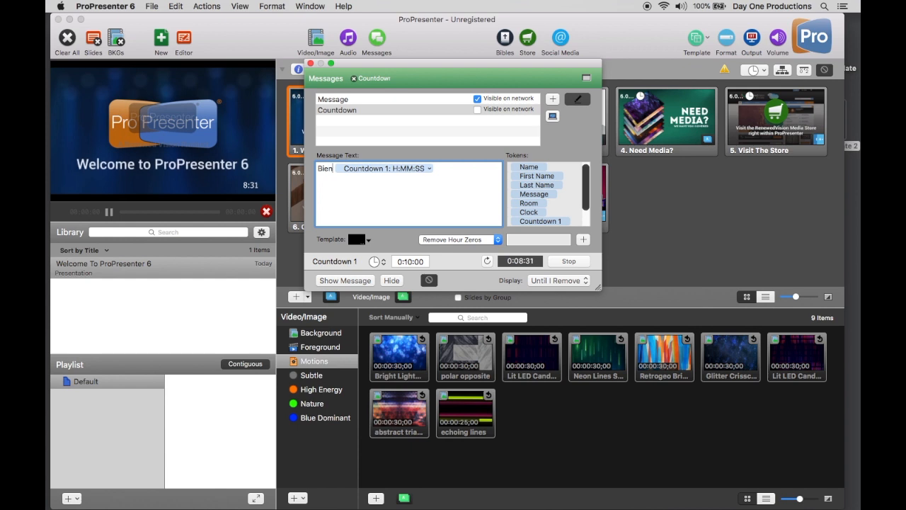
{"action": "type", "text": "el servicio"}
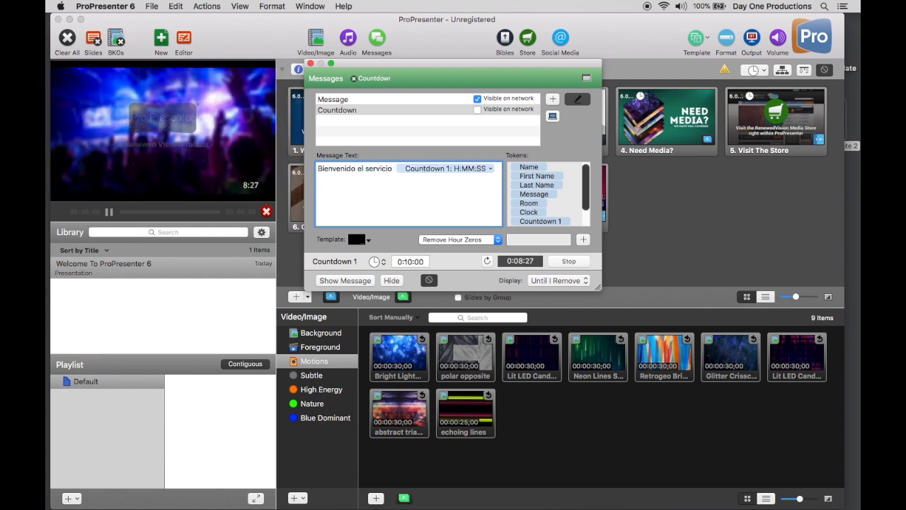
{"action": "key", "text": "BackSpace"}
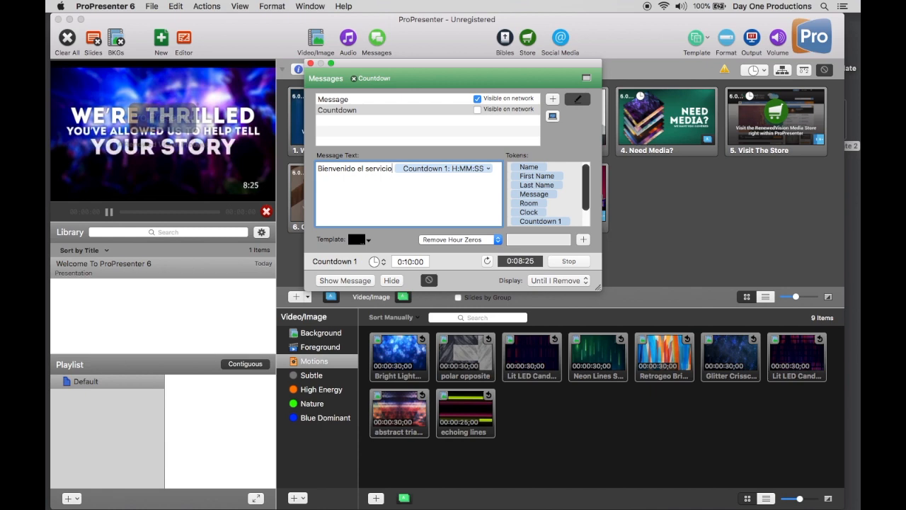
{"action": "type", "text": "da"}
{"action": "type", "text": "ini"}
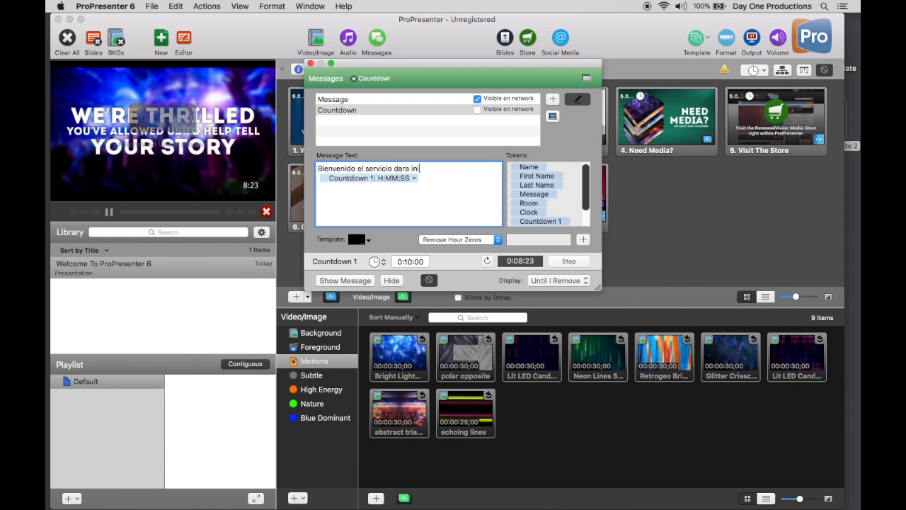
{"action": "type", "text": "cio en:"}
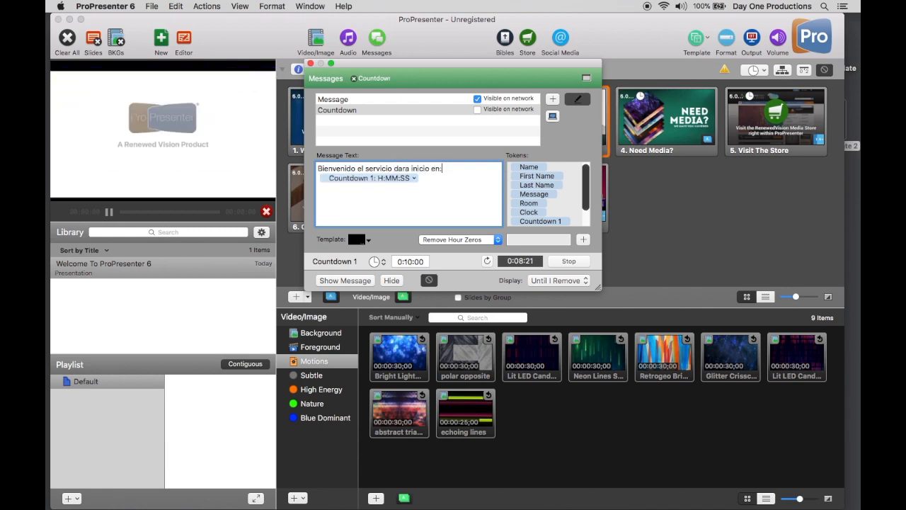
{"action": "left_click", "coordinate": [342, 282]}
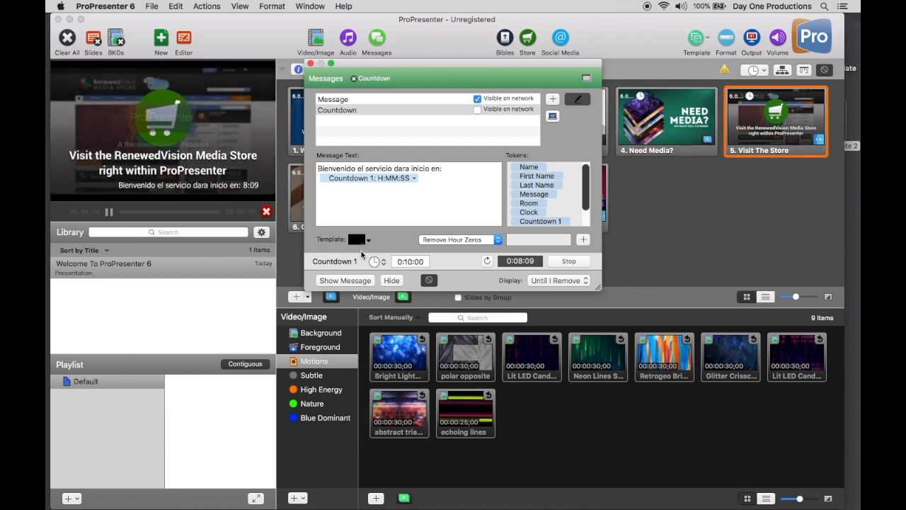
- Open the messages and timers settings
{"action": "left_click", "coordinate": [378, 37]}
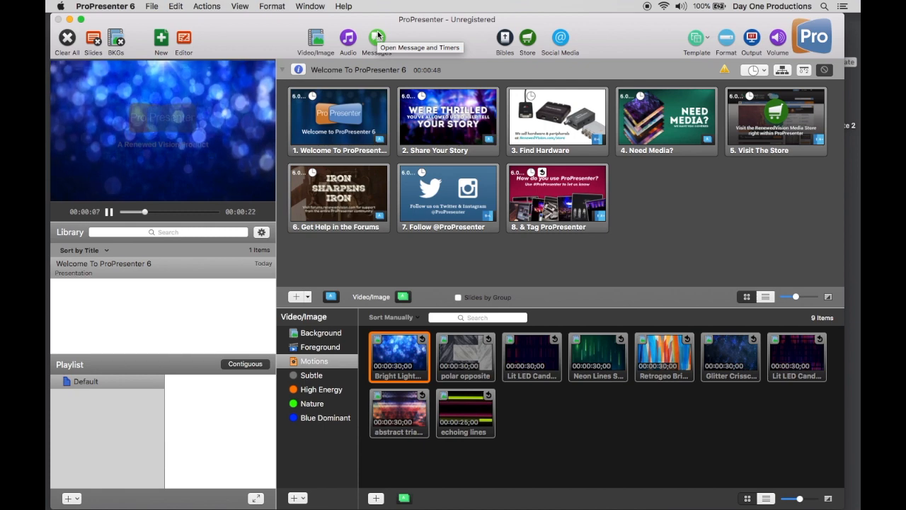